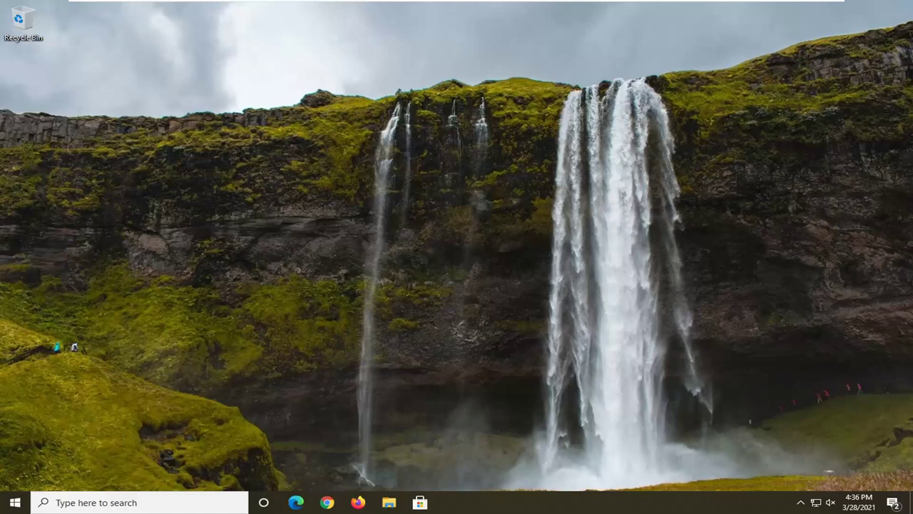
Step: Search for regedit and run Registry Editor as administrator, allowing it to make changes to the device
{"action": "left_click", "coordinate": [15, 504]}
{"action": "type", "text": "regedit"}
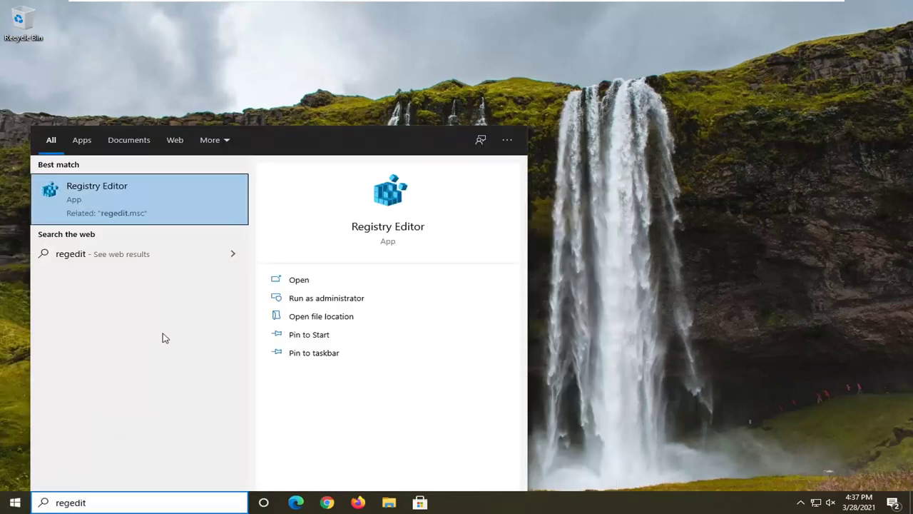
{"action": "right_click", "coordinate": [103, 212]}
{"action": "left_click", "coordinate": [158, 223]}
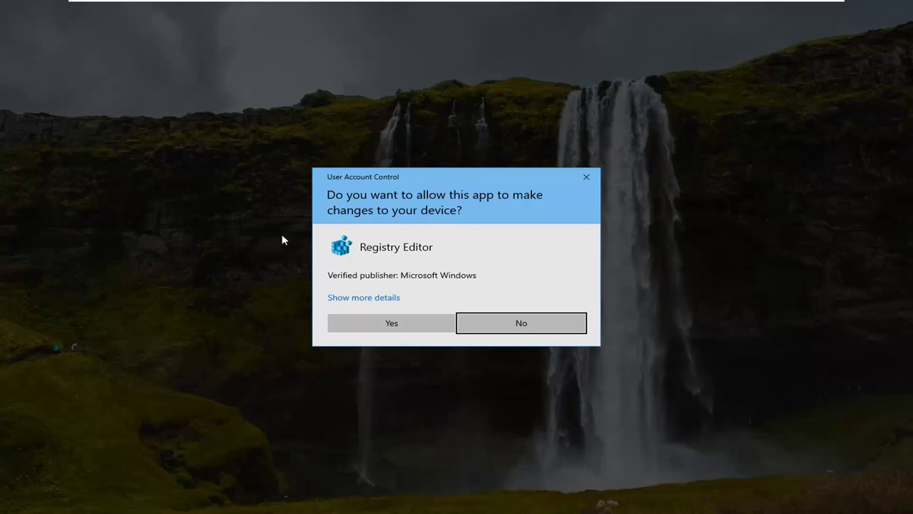
{"action": "left_click", "coordinate": [382, 332]}
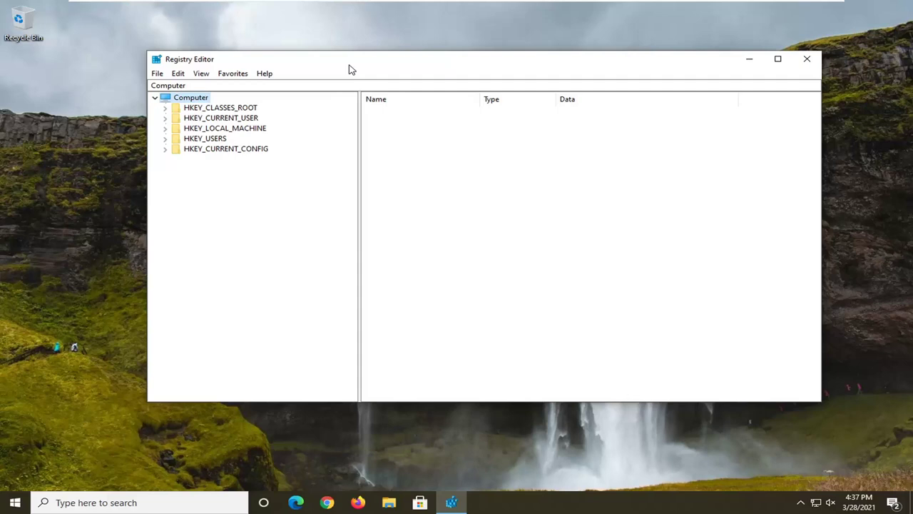
{"action": "left_click_drag", "start_coordinate": [350, 70], "coordinate": [341, 69]}
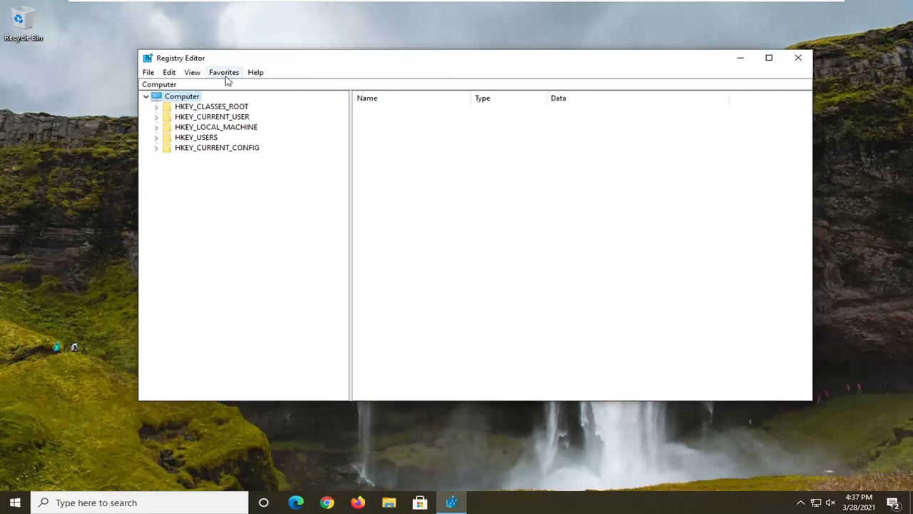
{"action": "left_click", "coordinate": [148, 73]}
{"action": "left_click", "coordinate": [161, 98]}
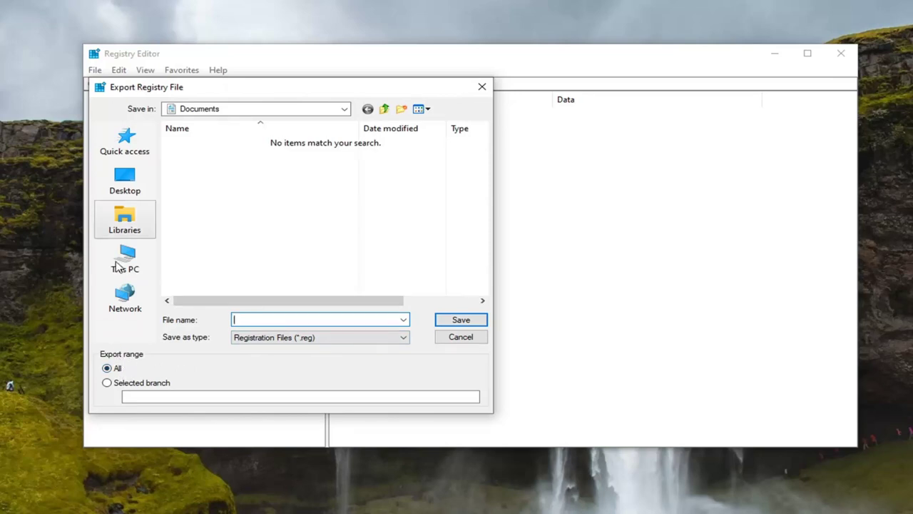
{"action": "left_click", "coordinate": [125, 182]}
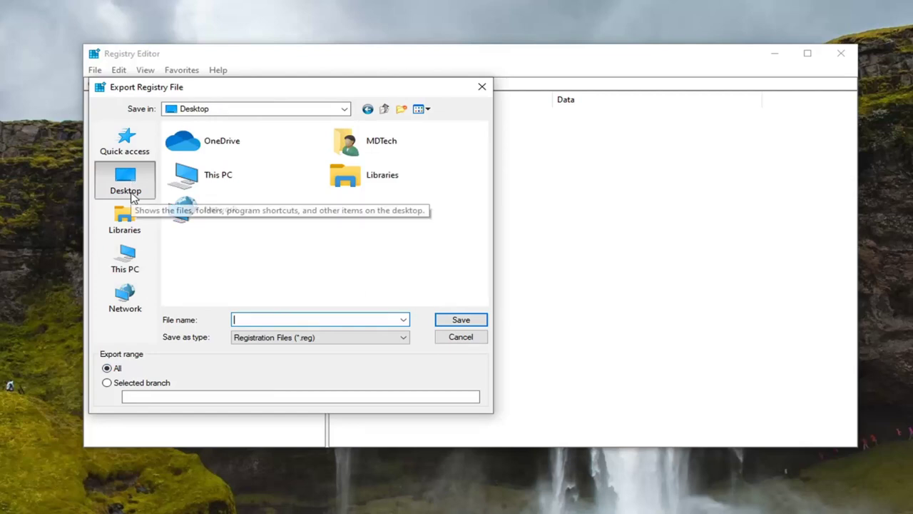
{"action": "left_click", "coordinate": [459, 338]}
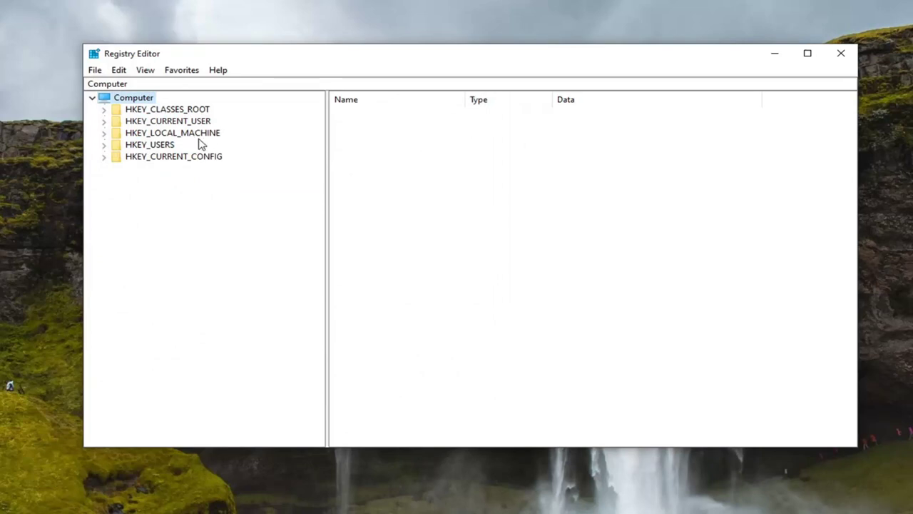
Step: Expand the registry tree to HKEY_CURRENT_USER\SOFTWARE\Microsoft
{"action": "double_click", "coordinate": [175, 133]}
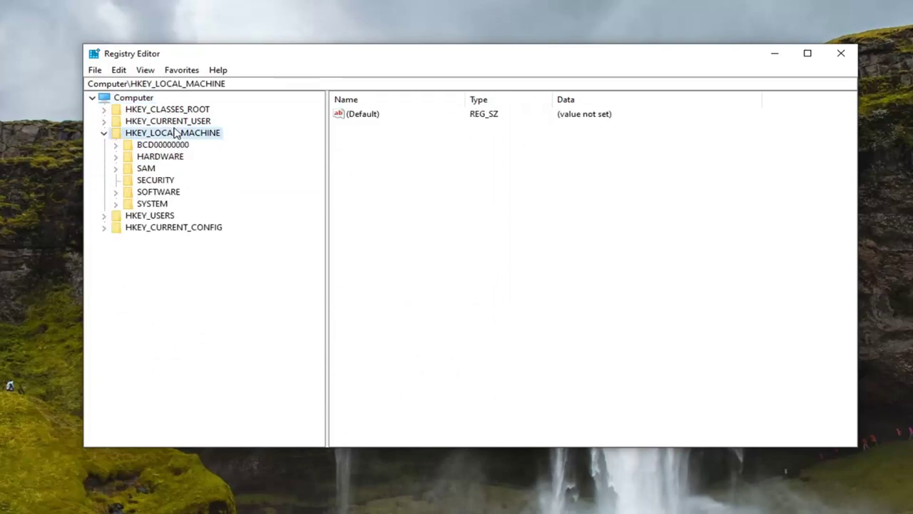
{"action": "double_click", "coordinate": [175, 121]}
{"action": "left_click", "coordinate": [105, 274]}
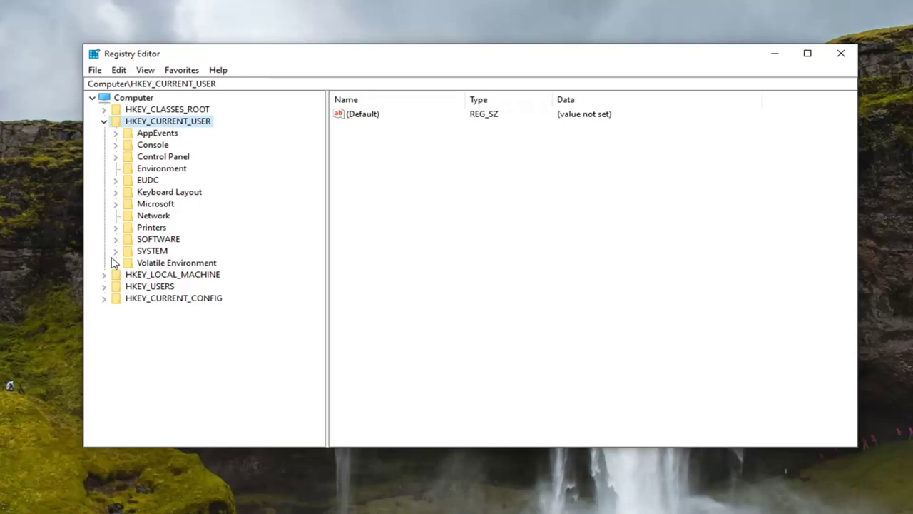
{"action": "double_click", "coordinate": [156, 241]}
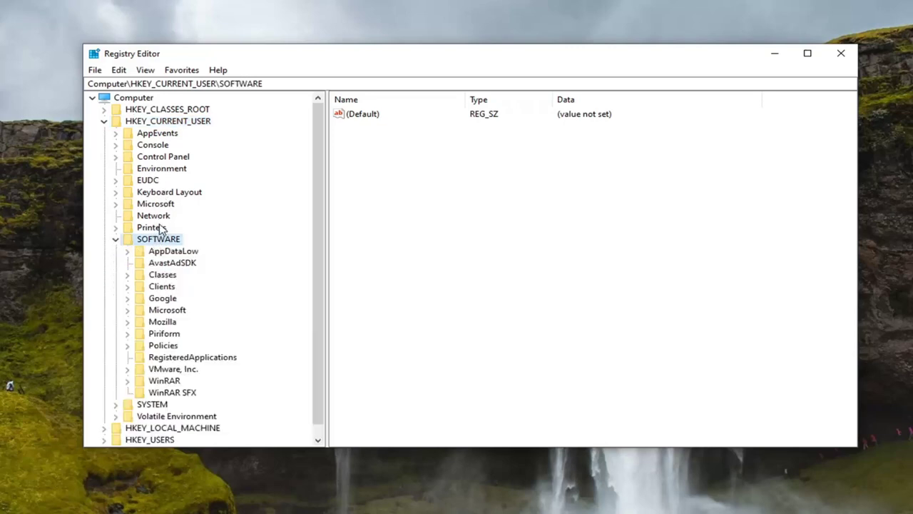
{"action": "scroll", "coordinate": [164, 232], "scroll_direction": "down", "scroll_amount": 1}
{"action": "double_click", "coordinate": [152, 300]}
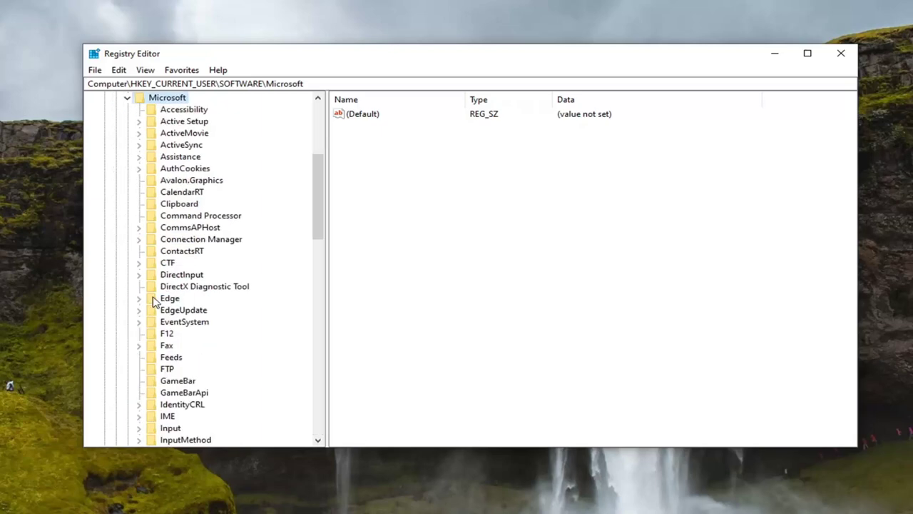
Step: Within the Microsoft key, expand Windows and CurrentVersion and select the Policies key
{"action": "scroll", "coordinate": [171, 271], "scroll_direction": "down", "scroll_amount": 18}
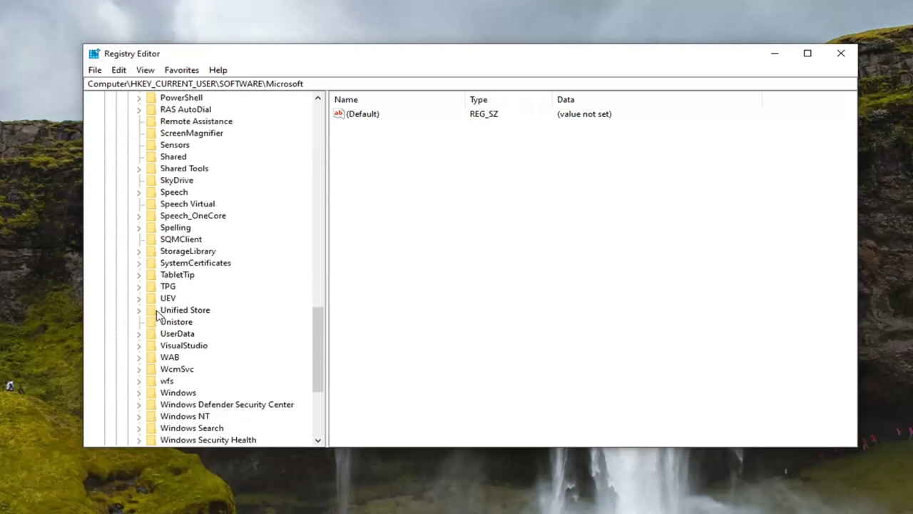
{"action": "scroll", "coordinate": [170, 349], "scroll_direction": "down", "scroll_amount": 1}
{"action": "double_click", "coordinate": [171, 358]}
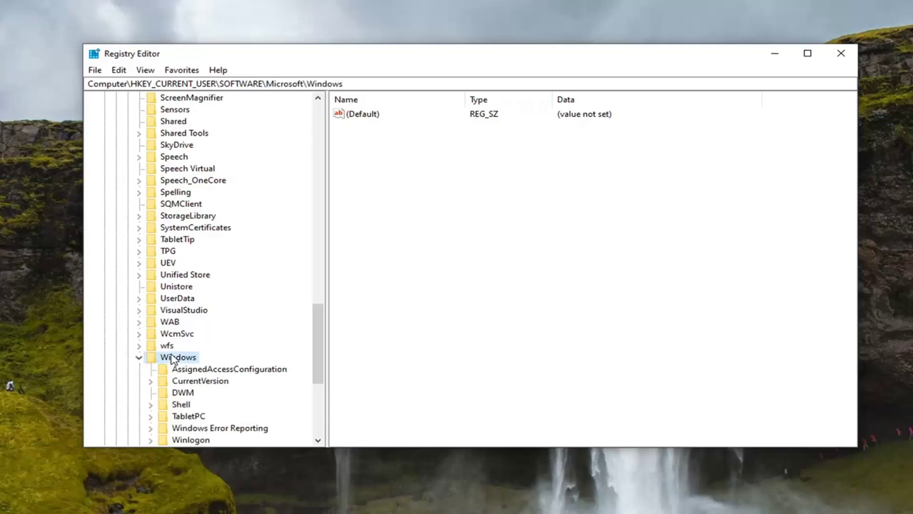
{"action": "scroll", "coordinate": [202, 350], "scroll_direction": "down", "scroll_amount": 1}
{"action": "left_click", "coordinate": [202, 347]}
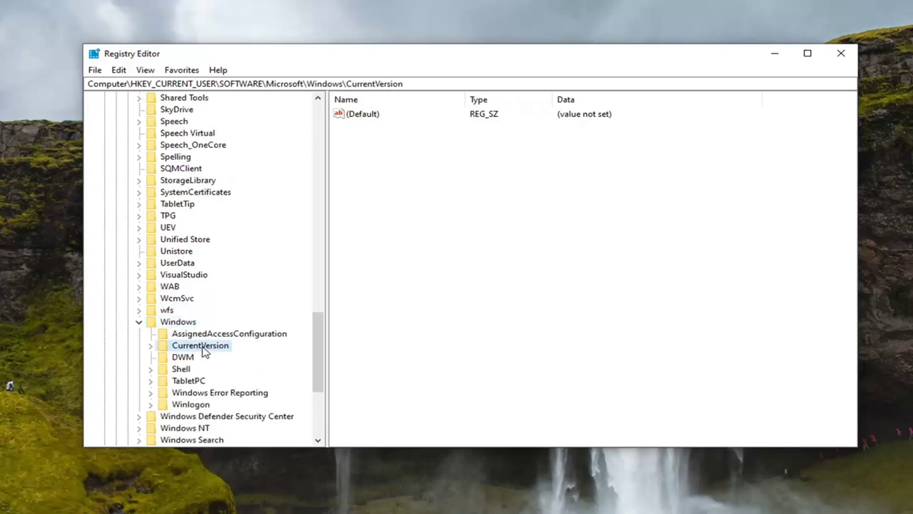
{"action": "double_click", "coordinate": [202, 347]}
{"action": "scroll", "coordinate": [203, 349], "scroll_direction": "down", "scroll_amount": 7}
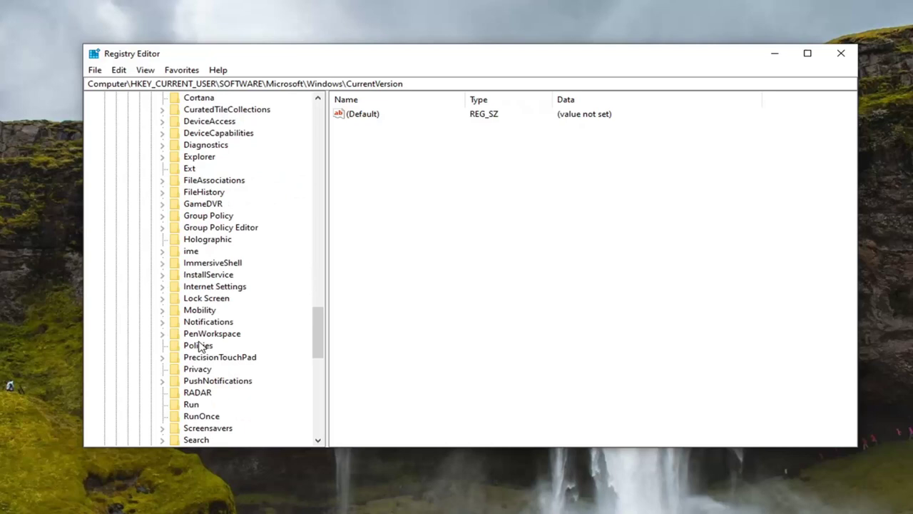
{"action": "left_click", "coordinate": [198, 347]}
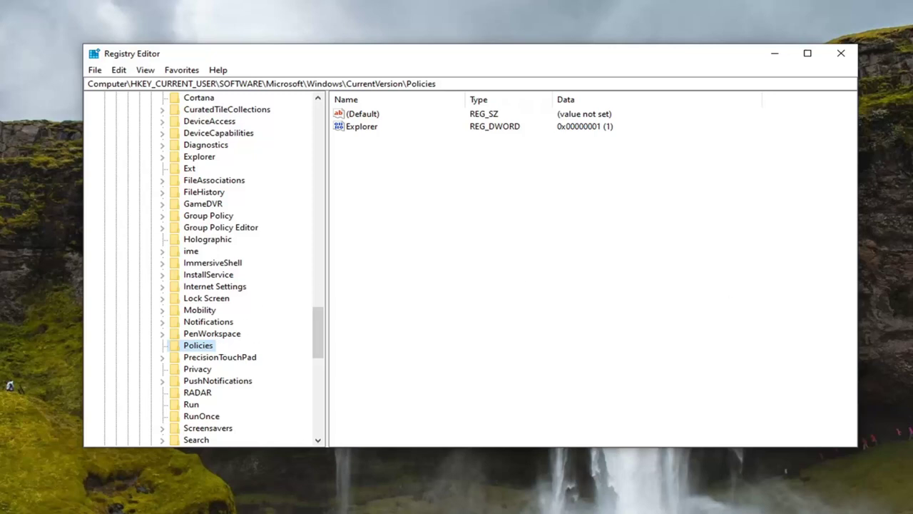
Step: Create a new key named Explorer under the Policies key
{"action": "right_click", "coordinate": [199, 346]}
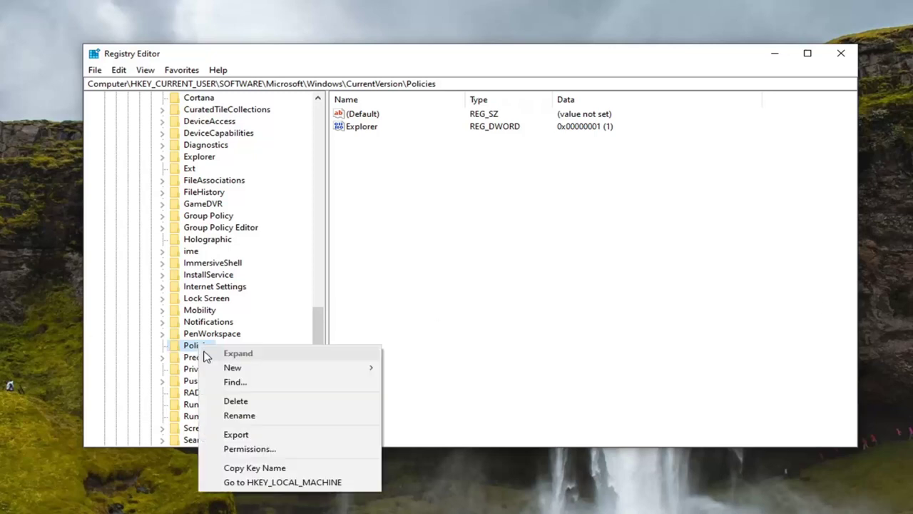
{"action": "left_click", "coordinate": [195, 347]}
{"action": "right_click", "coordinate": [198, 347]}
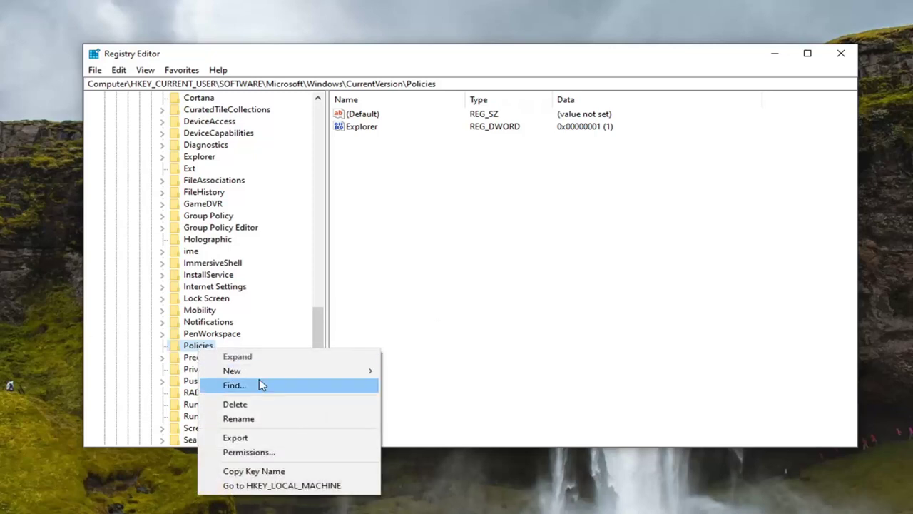
{"action": "mouse_move", "coordinate": [266, 374]}
{"action": "left_click", "coordinate": [431, 376]}
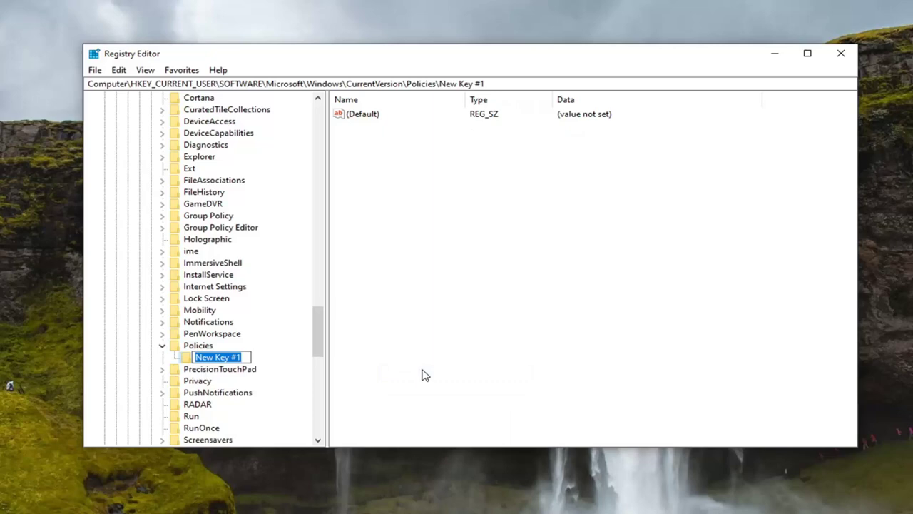
{"action": "type", "text": "Explorer"}
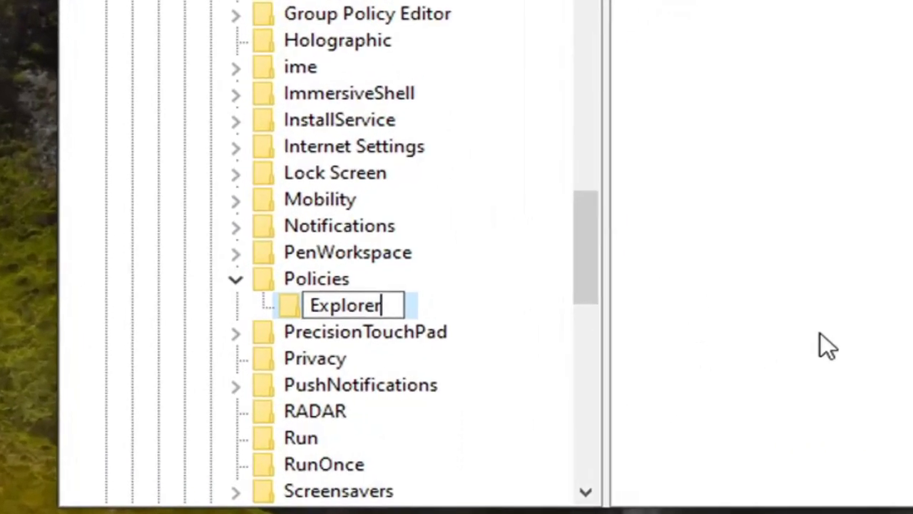
{"action": "key", "text": "Return"}
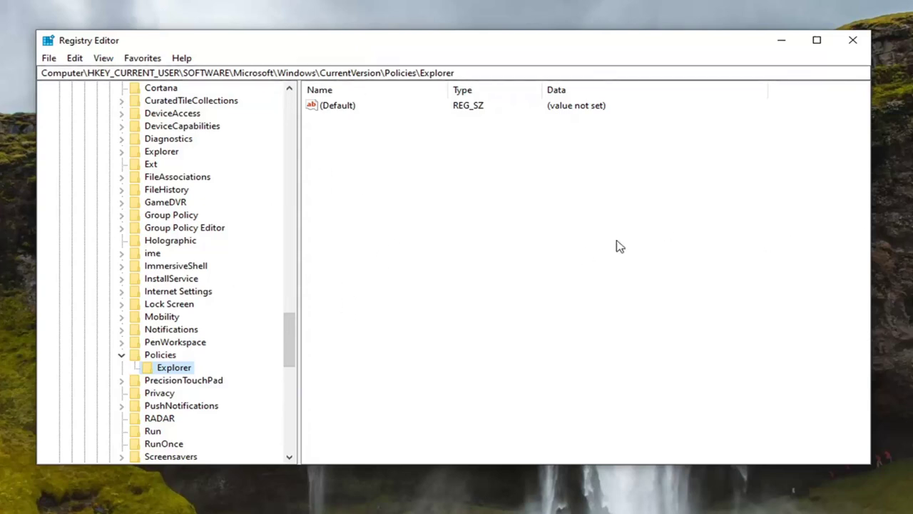
Step: Add a DWORD (32-bit) value named NoCDBurning to the new Explorer key
{"action": "right_click", "coordinate": [379, 169]}
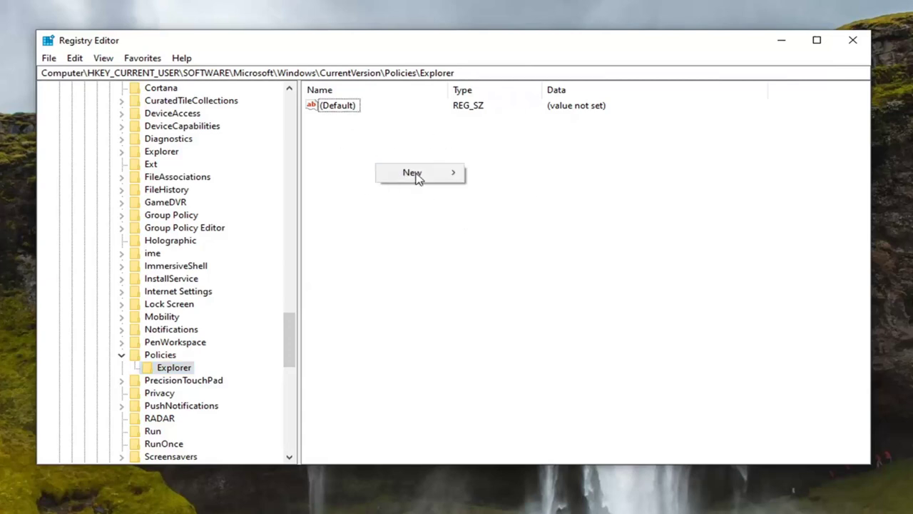
{"action": "mouse_move", "coordinate": [418, 176]}
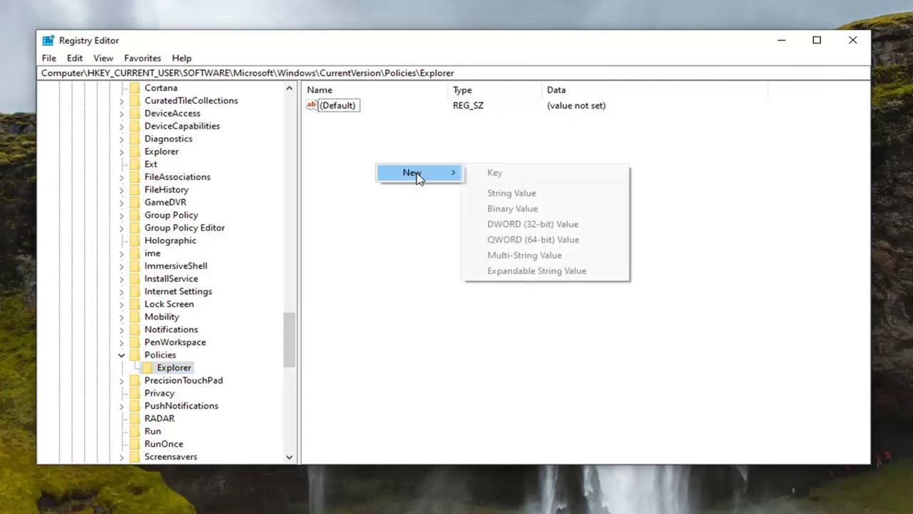
{"action": "left_click", "coordinate": [528, 226]}
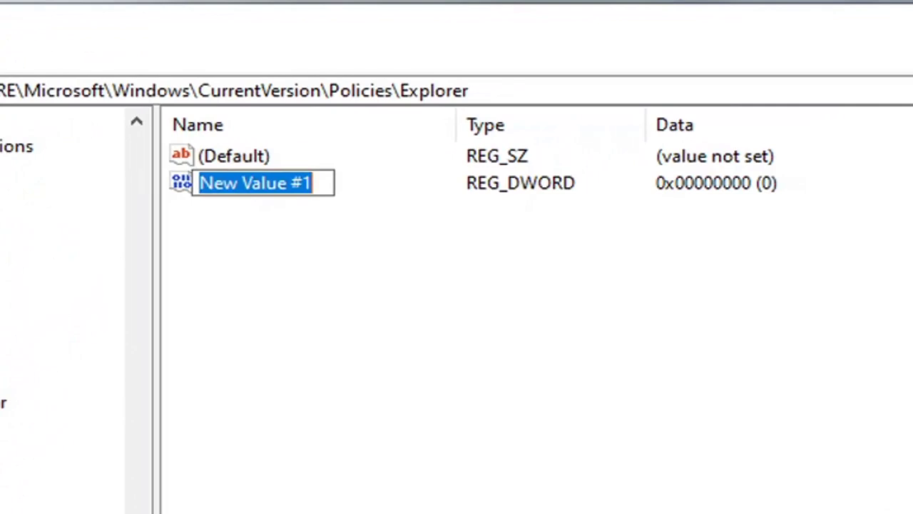
{"action": "type", "text": "NoCD"}
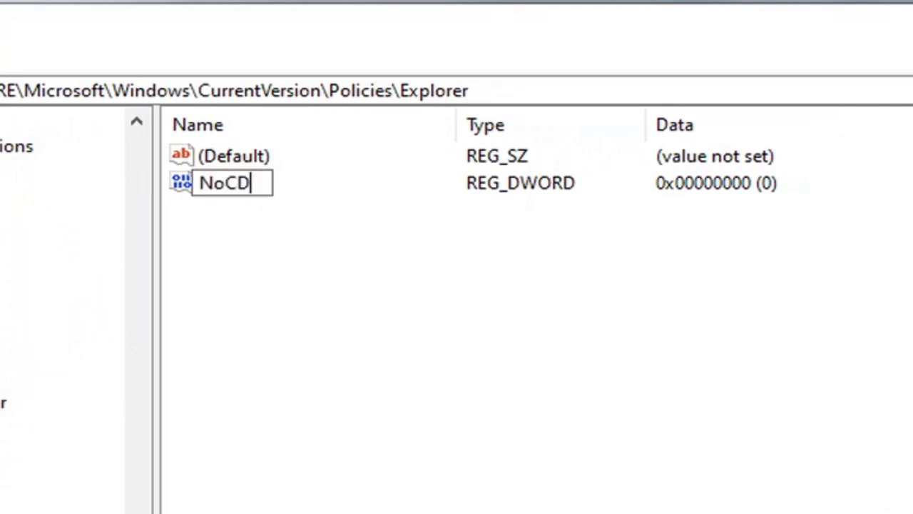
{"action": "type", "text": "Burning"}
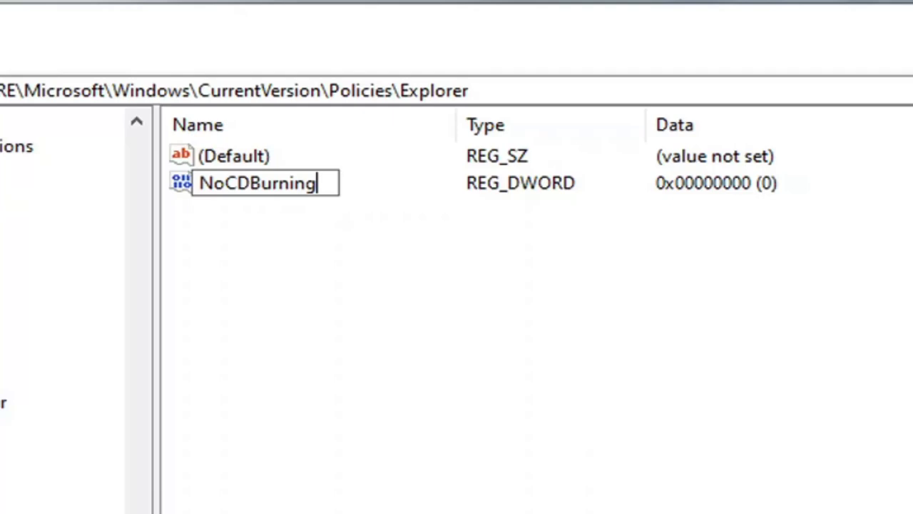
{"action": "key", "text": "Return"}
Step: Set the value data of NoCDBurning to 1
{"action": "double_click", "coordinate": [229, 185]}
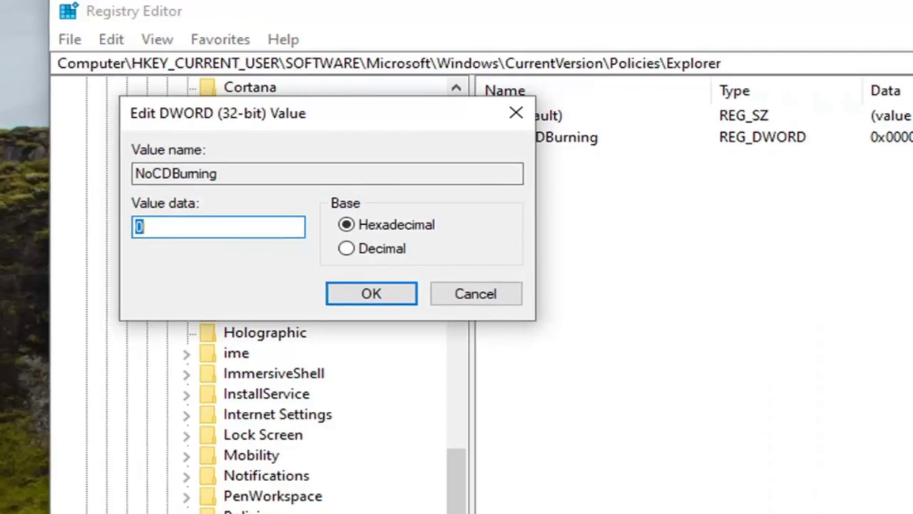
{"action": "type", "text": "1"}
{"action": "key", "text": "BackSpace"}
{"action": "type", "text": "0"}
{"action": "key", "text": "shift+Home"}
{"action": "type", "text": "1"}
{"action": "left_click", "coordinate": [363, 300]}
Step: Collapse the expanded registry branches back to the Computer root and close Registry Editor
{"action": "left_click", "coordinate": [257, 511]}
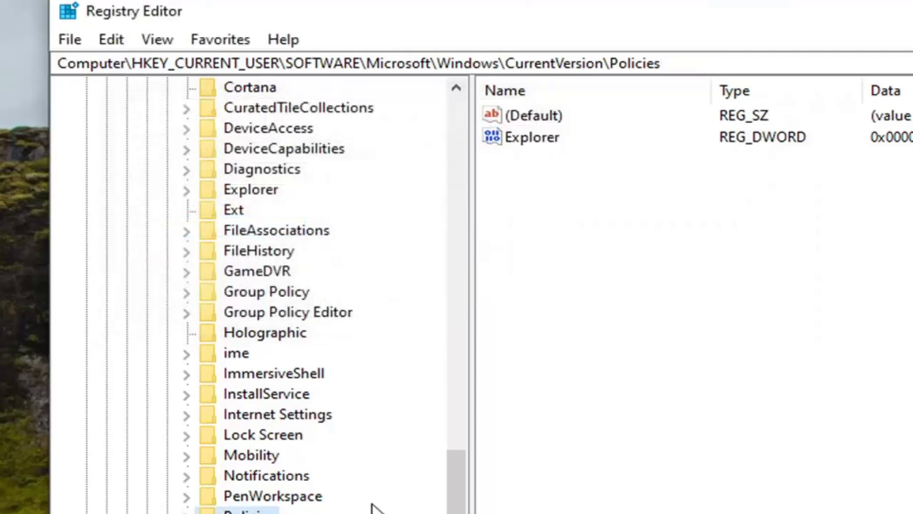
{"action": "left_click_drag", "start_coordinate": [464, 481], "coordinate": [458, 403]}
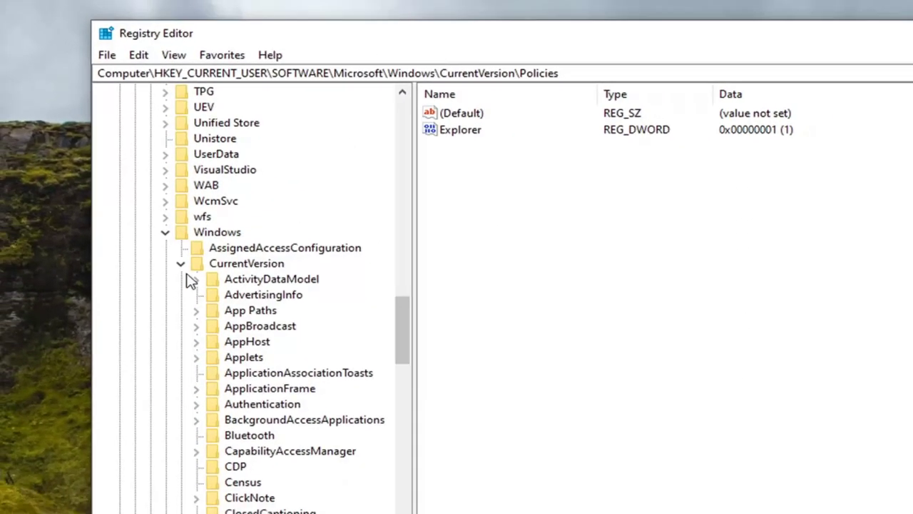
{"action": "left_click", "coordinate": [177, 277]}
{"action": "left_click", "coordinate": [160, 243]}
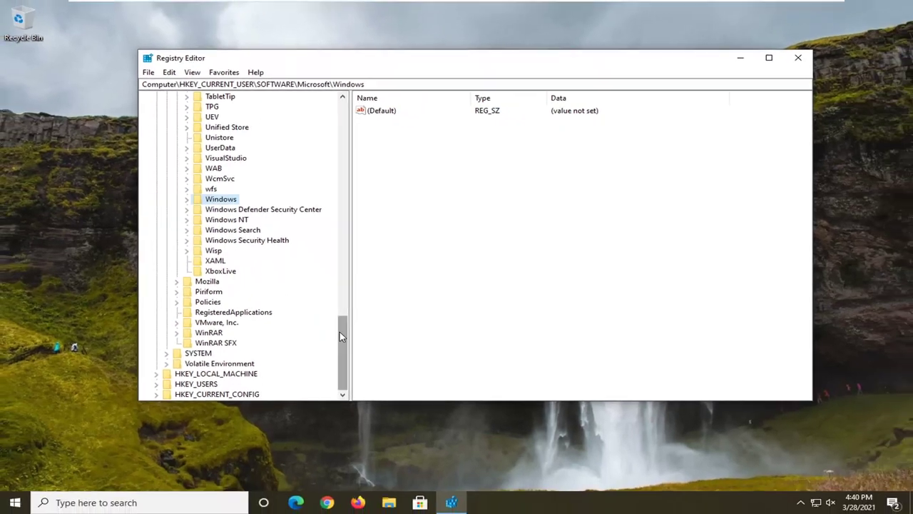
{"action": "scroll", "coordinate": [340, 118], "scroll_direction": "up", "scroll_amount": 15}
{"action": "left_click", "coordinate": [171, 306]}
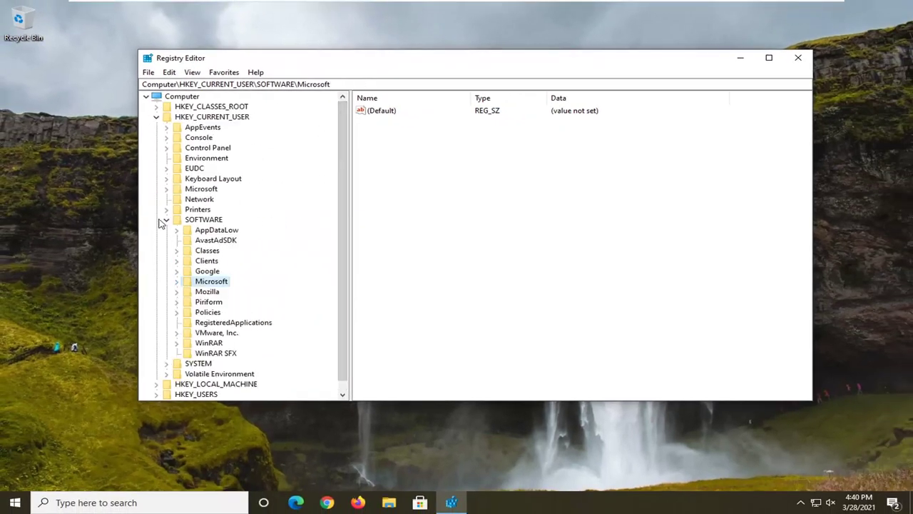
{"action": "left_click", "coordinate": [166, 220]}
{"action": "left_click", "coordinate": [157, 118]}
{"action": "left_click", "coordinate": [168, 97]}
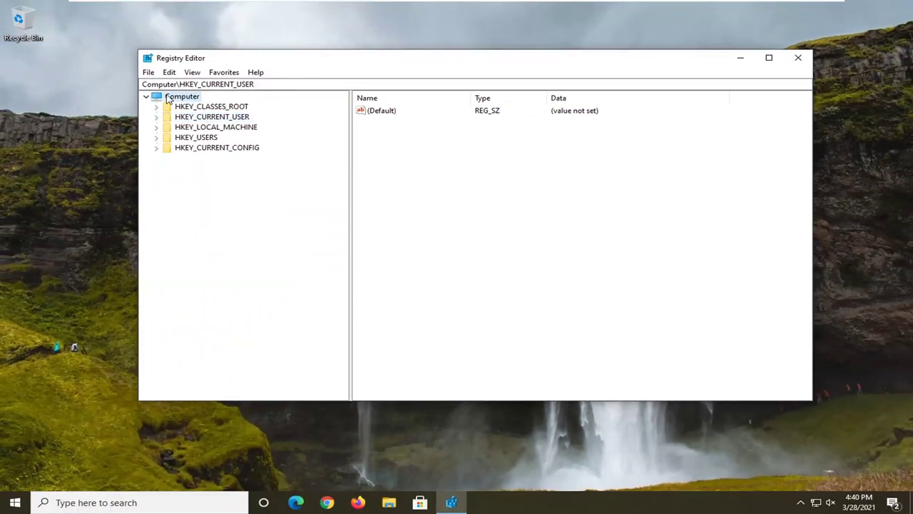
{"action": "left_click", "coordinate": [800, 58]}
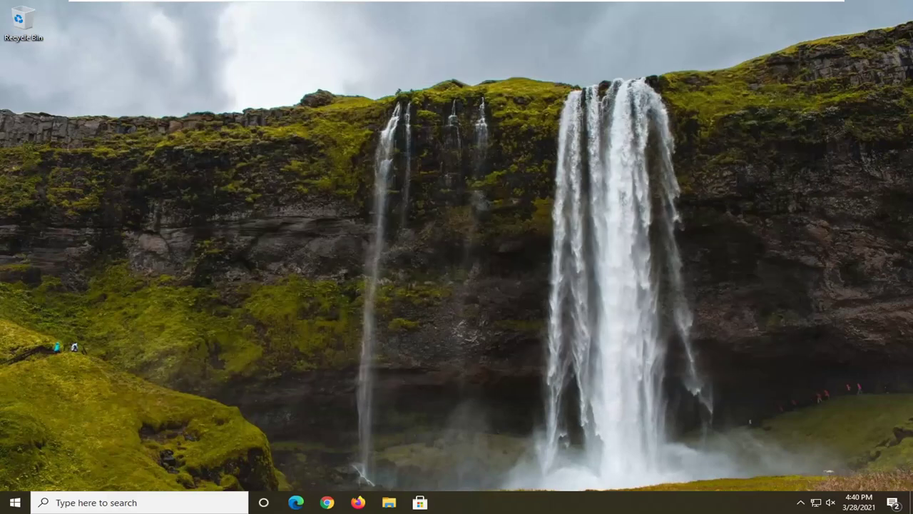